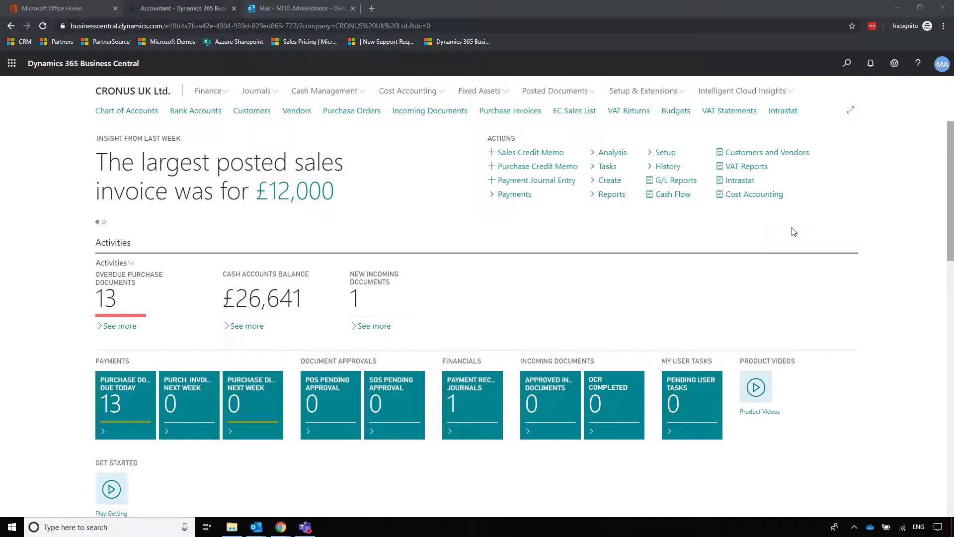
# Open the CHECKING bank account card and expand its Posting section.
pyautogui.click(179, 114)
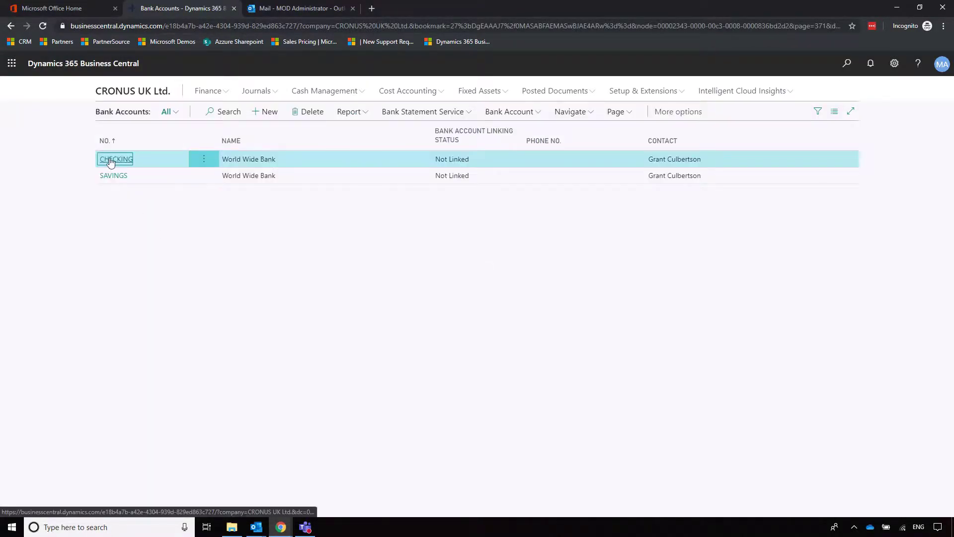
pyautogui.click(117, 159)
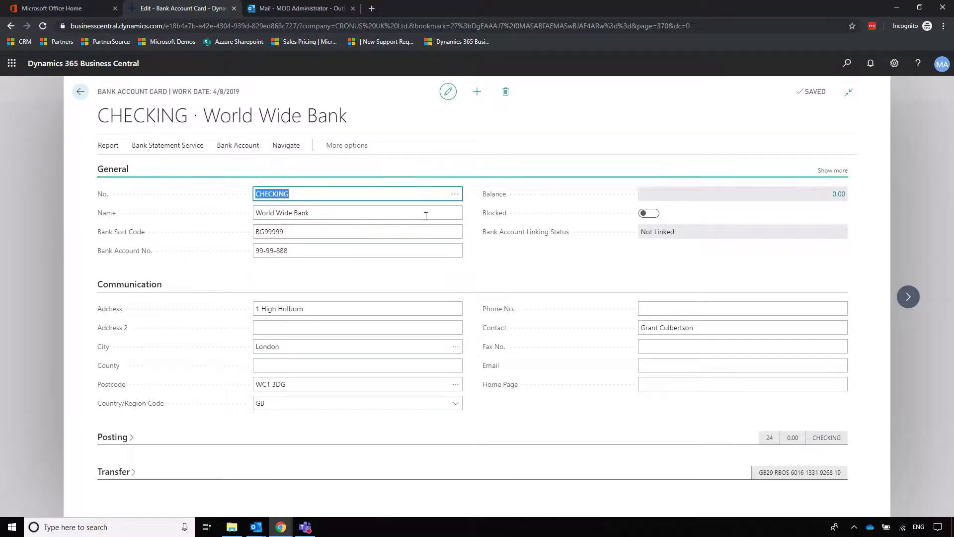
pyautogui.click(111, 438)
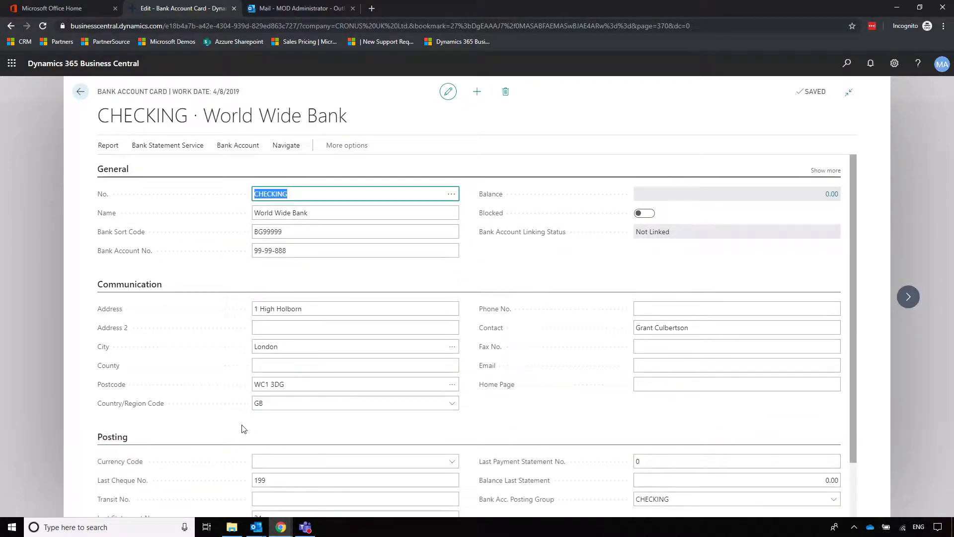
pyautogui.click(363, 460)
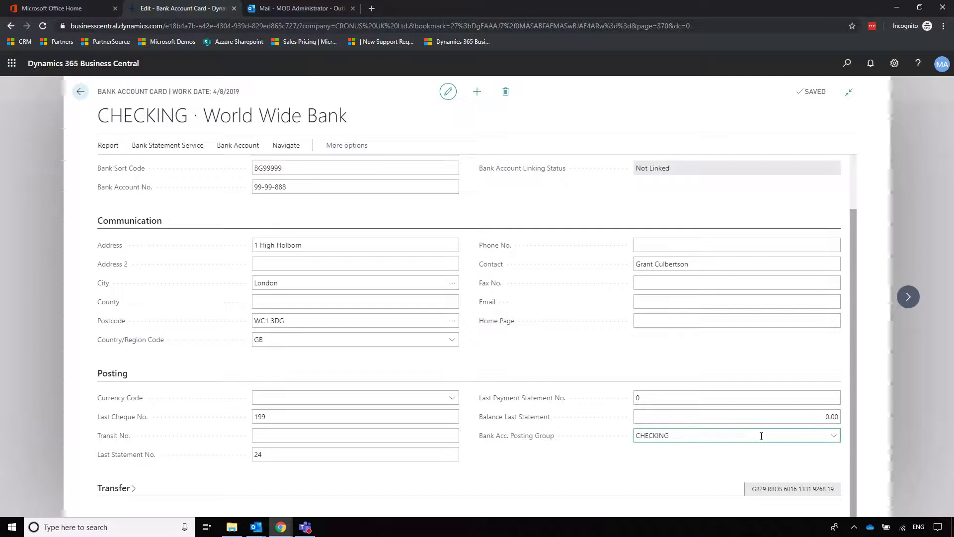
# Keep CHECKING as the Bank Acc. Posting Group and view the Bank Statement Service actions.
pyautogui.click(834, 436)
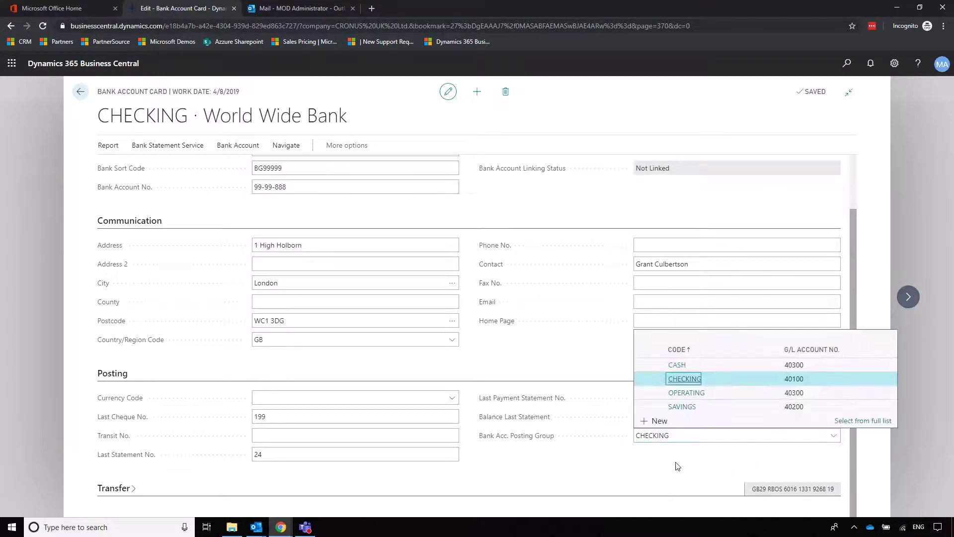
pyautogui.click(571, 463)
pyautogui.doubleClick(694, 435)
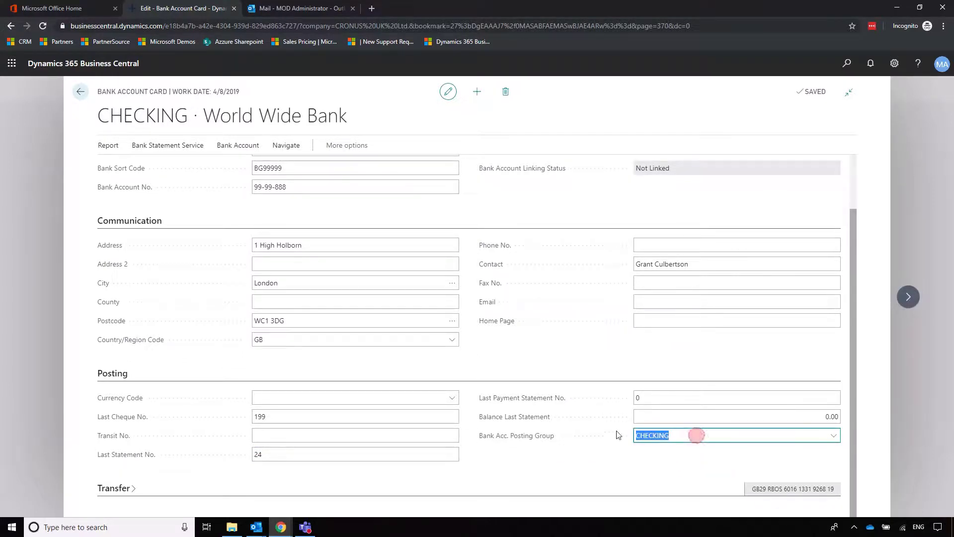
pyautogui.click(592, 472)
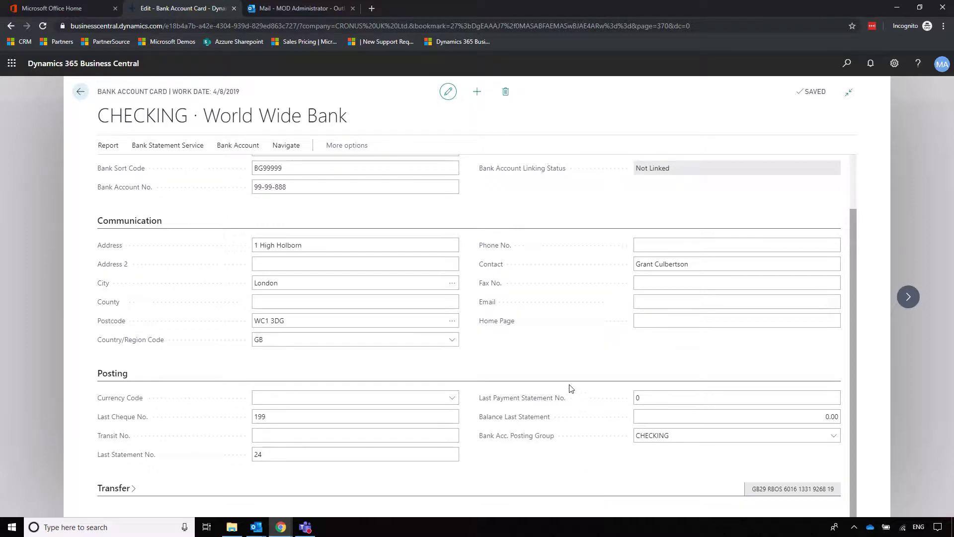
pyautogui.scroll(2, 566, 395)
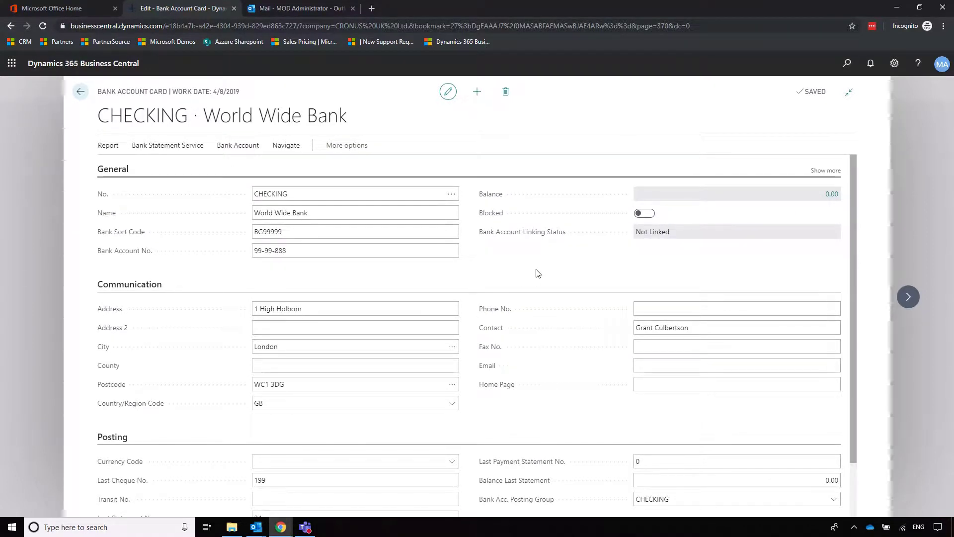
pyautogui.click(187, 149)
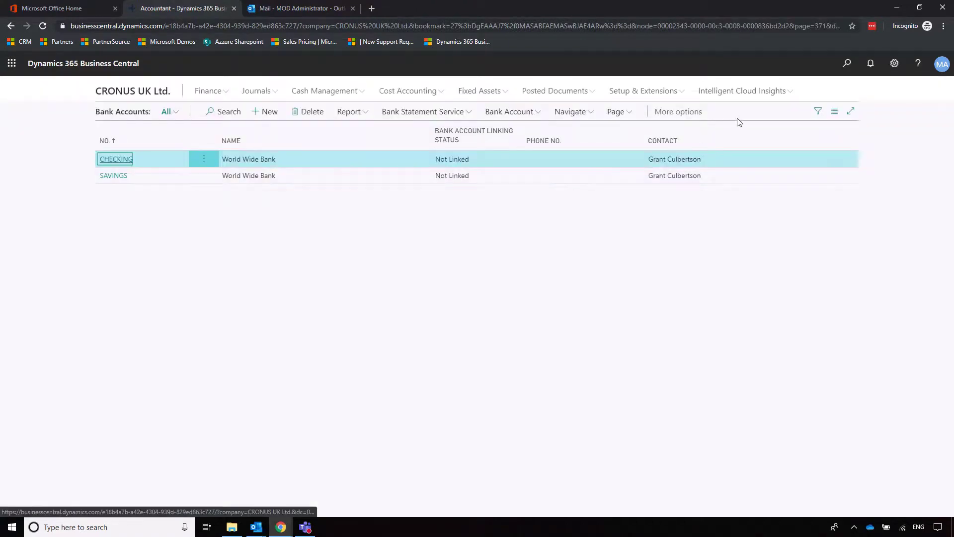
# From Cash Management's Bank Account Reconciliations list, open the CHECKING statement 24 reconciliation.
pyautogui.press('Escape')
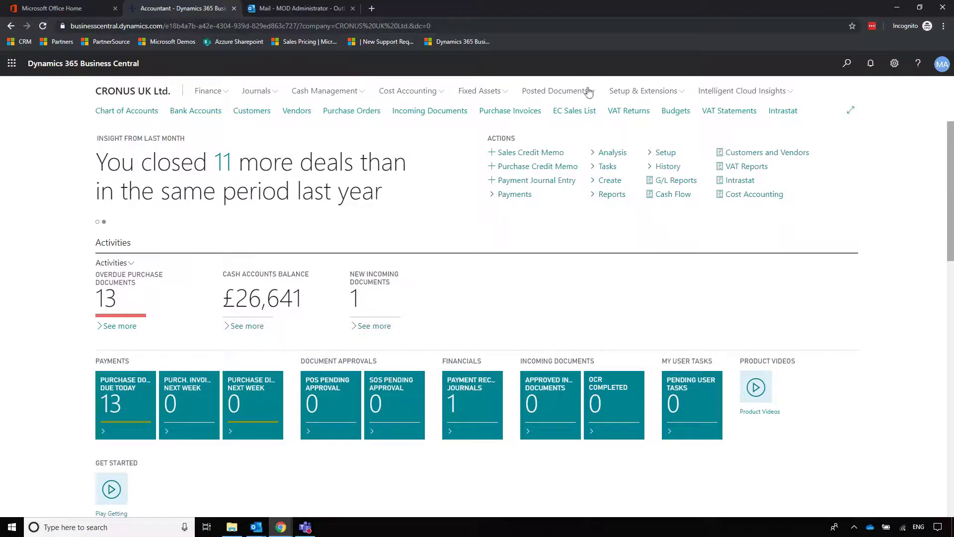
pyautogui.click(331, 95)
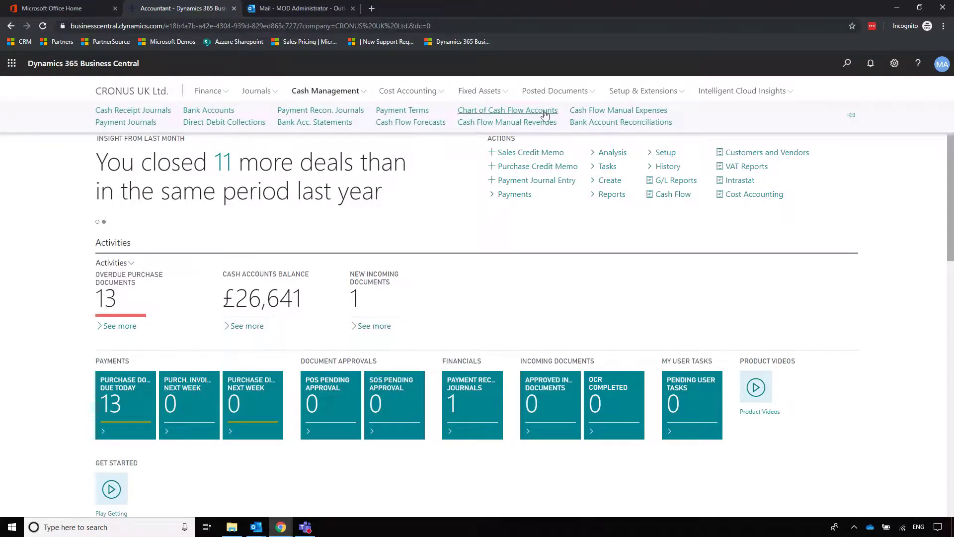
pyautogui.click(605, 122)
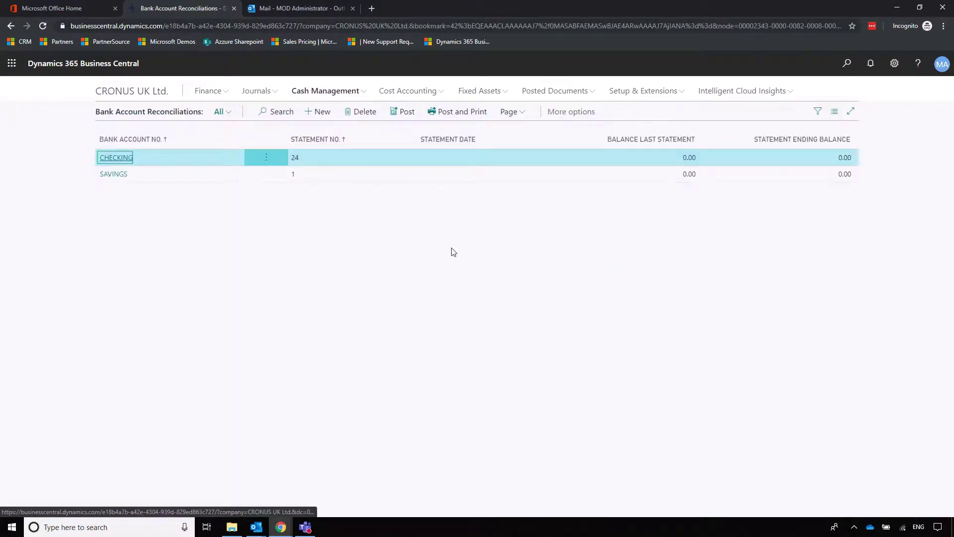
pyautogui.click(116, 158)
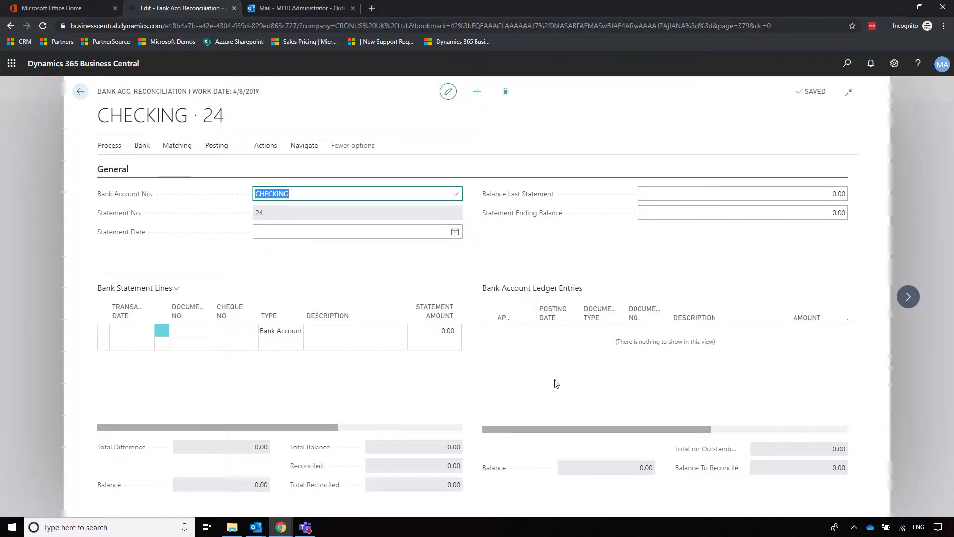
# Start Suggest Lines with starting date 11/1/2018, then cancel without suggesting.
pyautogui.click(111, 146)
pyautogui.click(134, 164)
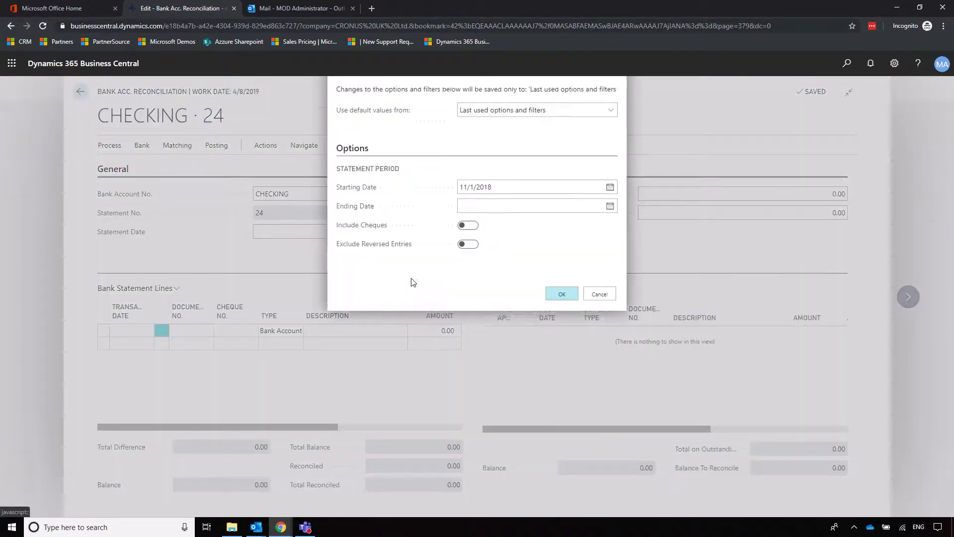
pyautogui.click(610, 234)
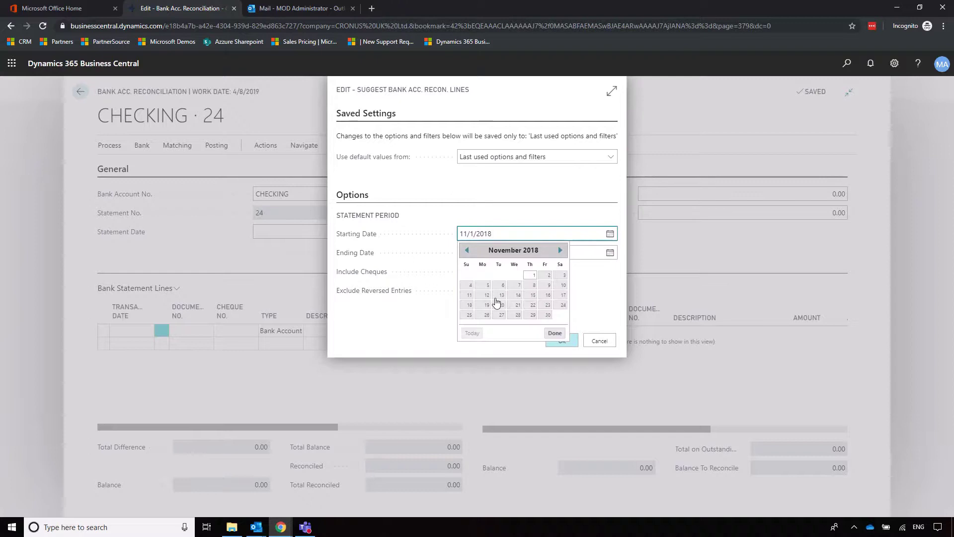
pyautogui.click(400, 333)
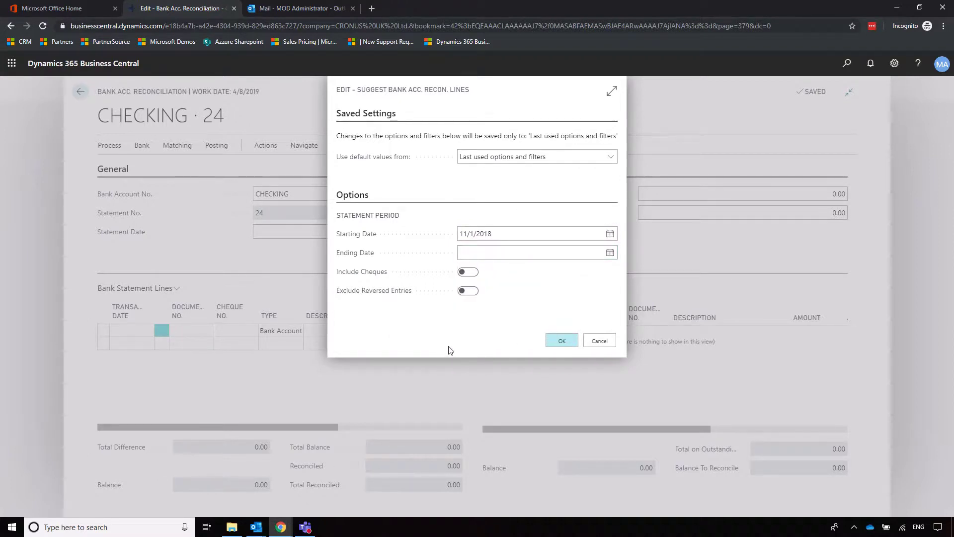
pyautogui.click(600, 341)
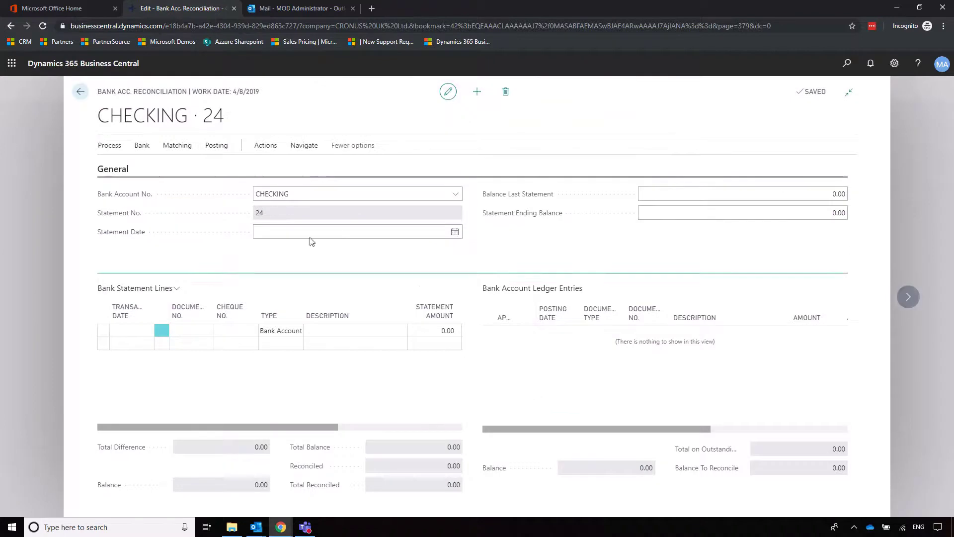
# Browse the Matching and Posting actions, then close the reconciliation back to the list.
pyautogui.click(183, 148)
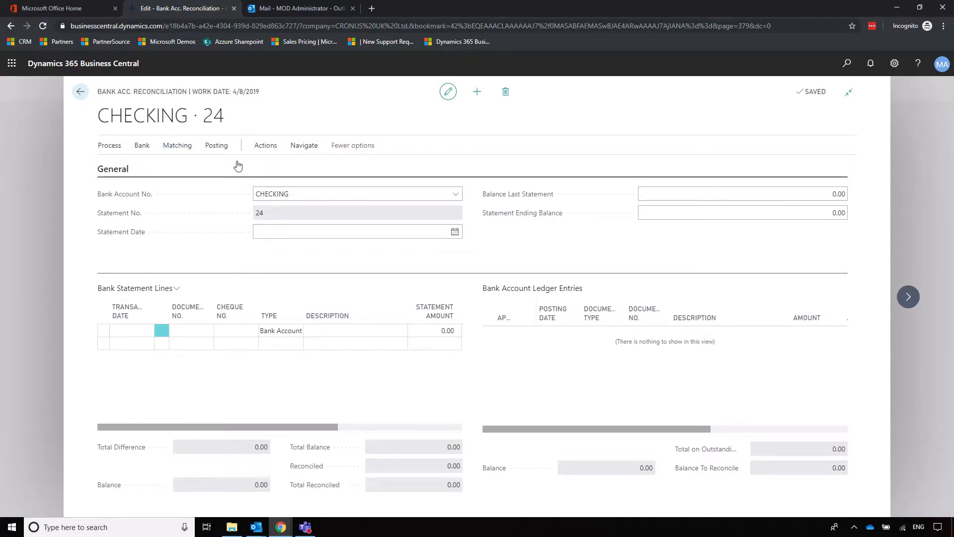
pyautogui.click(216, 145)
pyautogui.press('Escape')
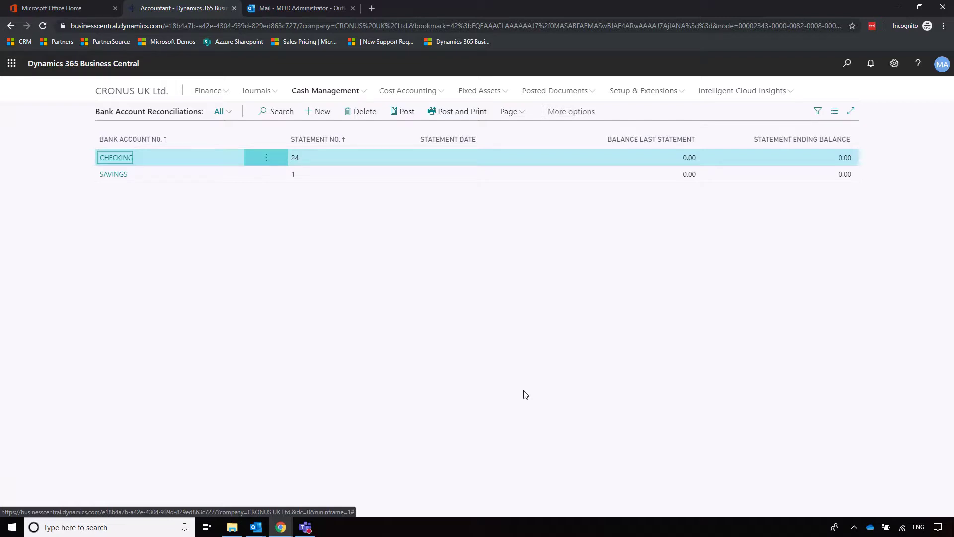
# Open the CHECKING journal from Cash Management's Payment Recon. Journals list and widen it to full width.
pyautogui.press('Escape')
pyautogui.click(255, 90)
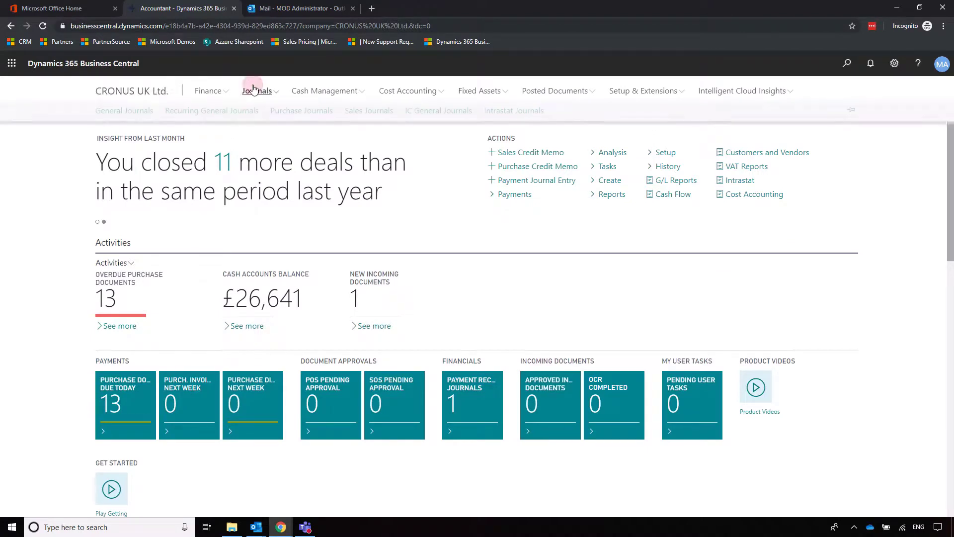
pyautogui.click(324, 92)
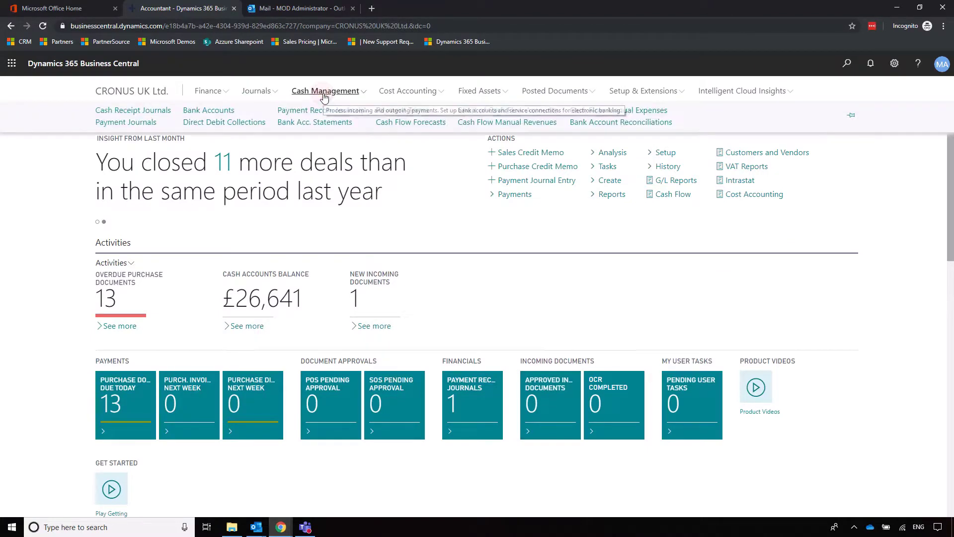
pyautogui.click(321, 110)
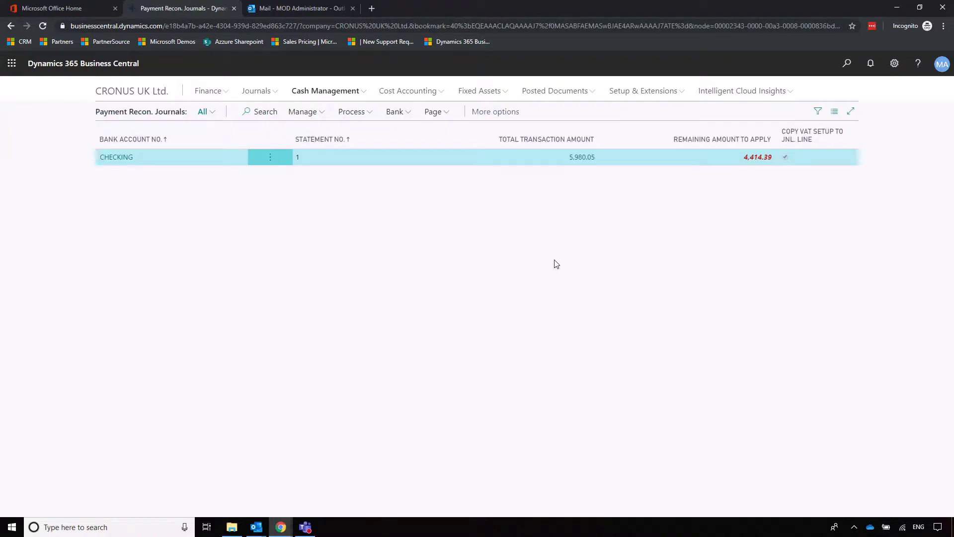
pyautogui.click(141, 157)
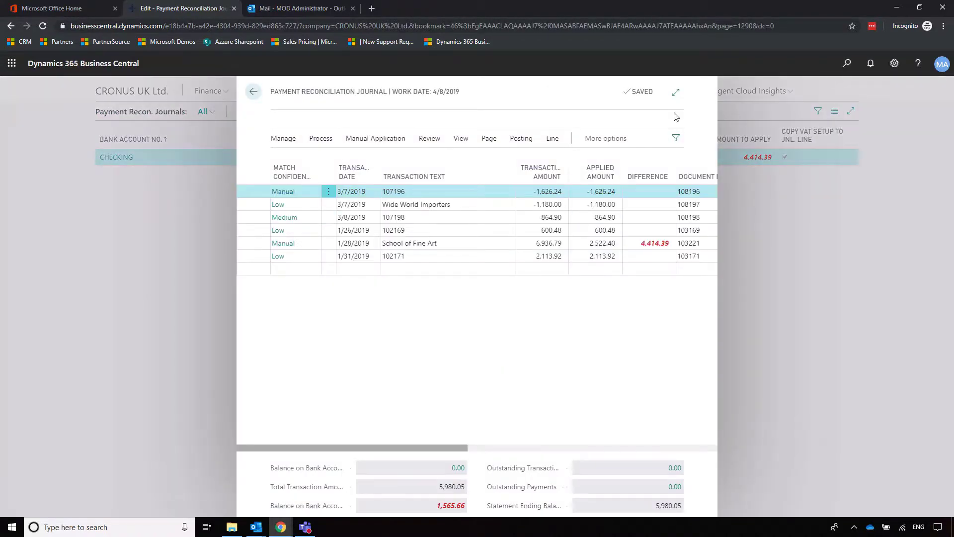
pyautogui.click(676, 93)
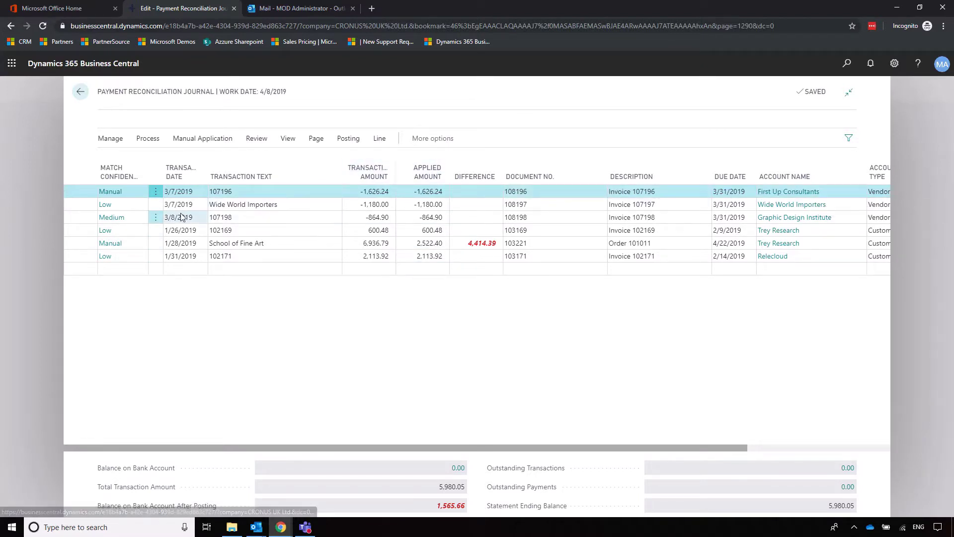
pyautogui.click(119, 194)
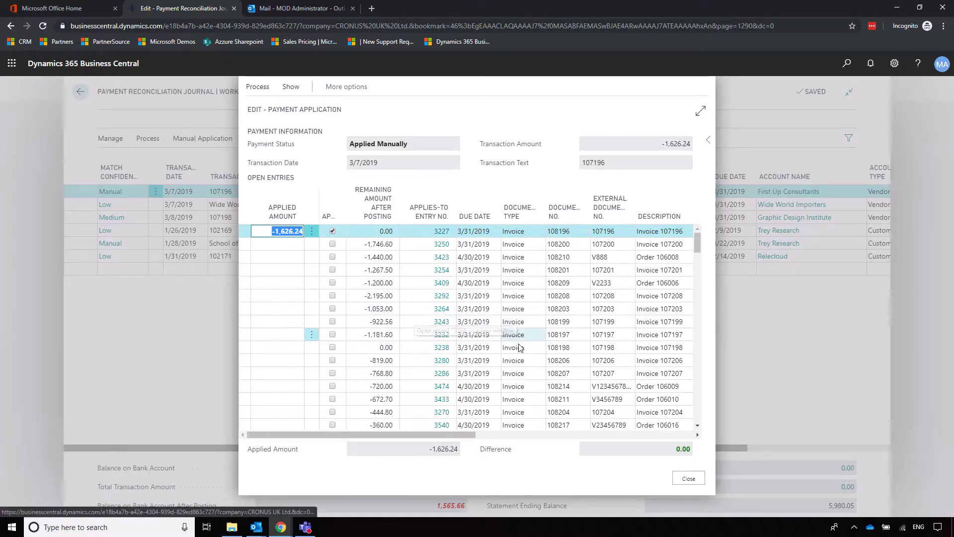
pyautogui.click(690, 479)
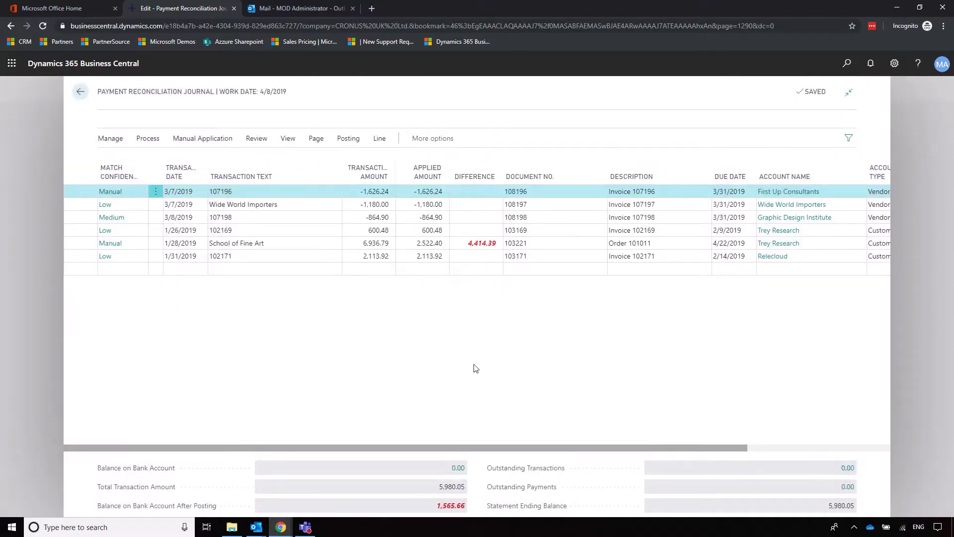
pyautogui.click(351, 140)
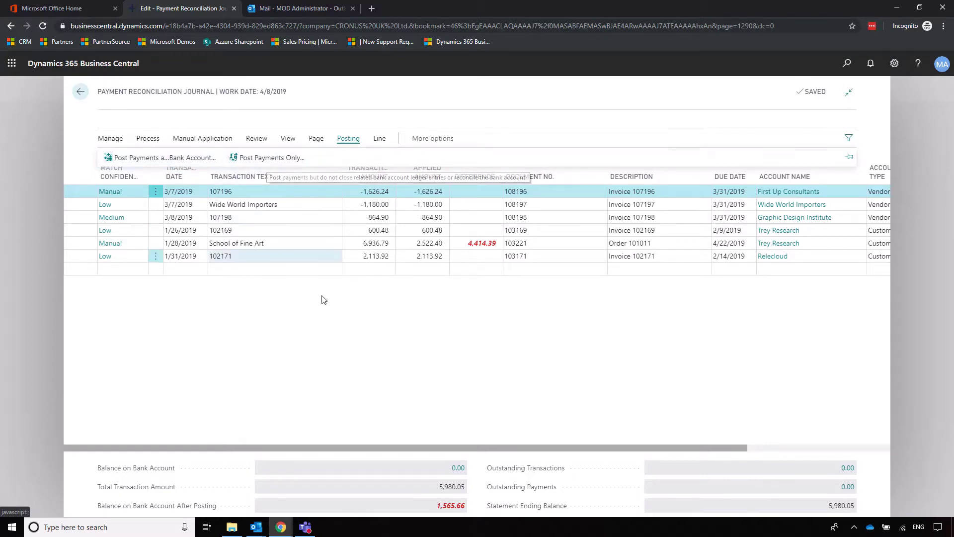
pyautogui.click(368, 337)
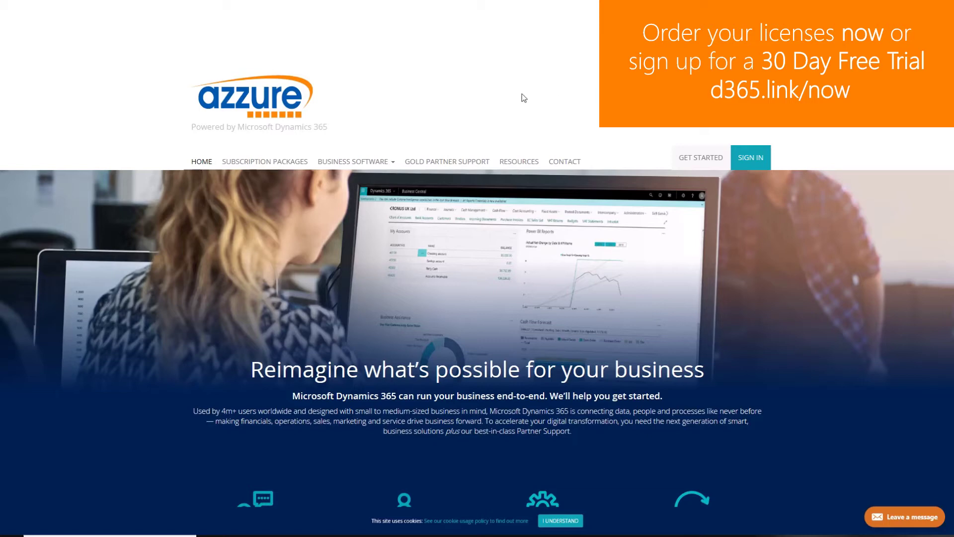
# From Subscription Packages, open the Microsoft Dynamics 365 Business Central [Premium] product page.
pyautogui.click(281, 162)
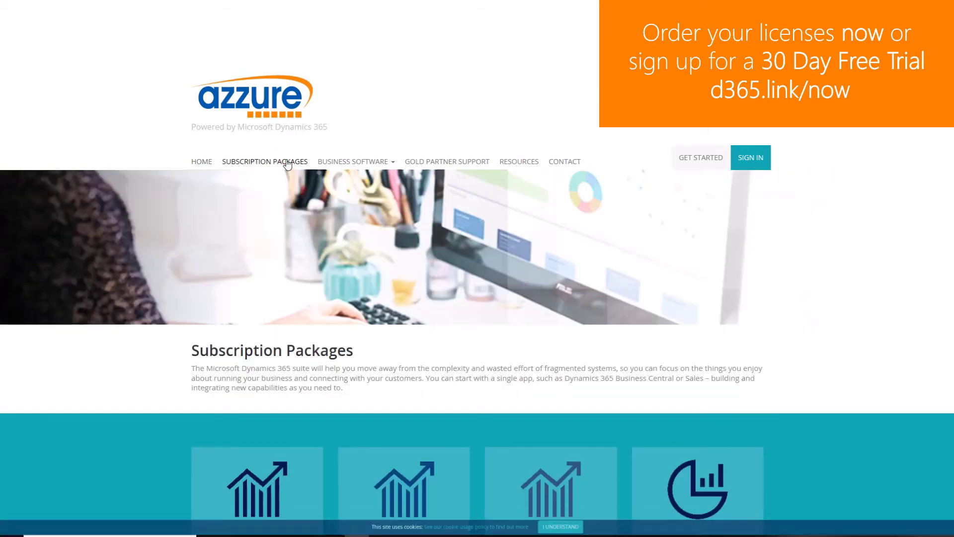
pyautogui.scroll(-4, 828, 277)
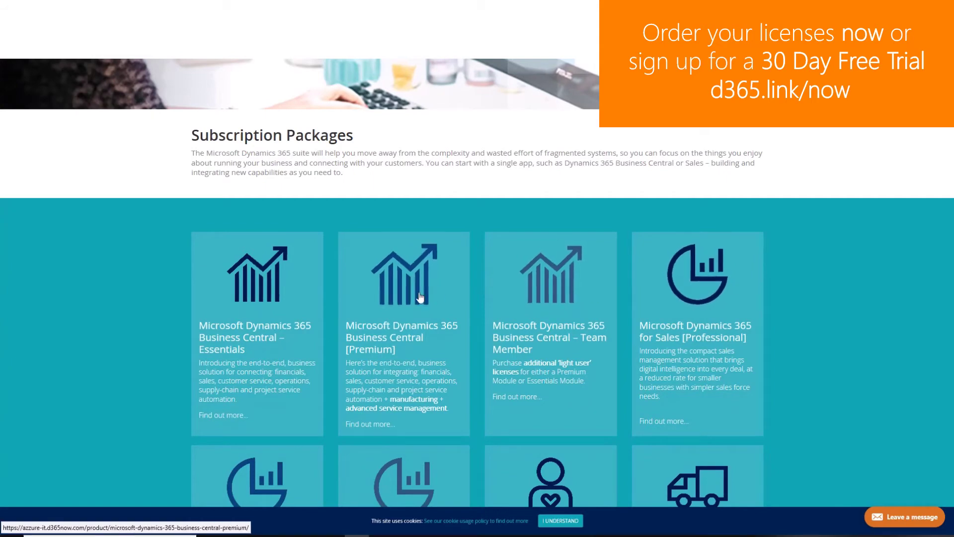
pyautogui.click(419, 297)
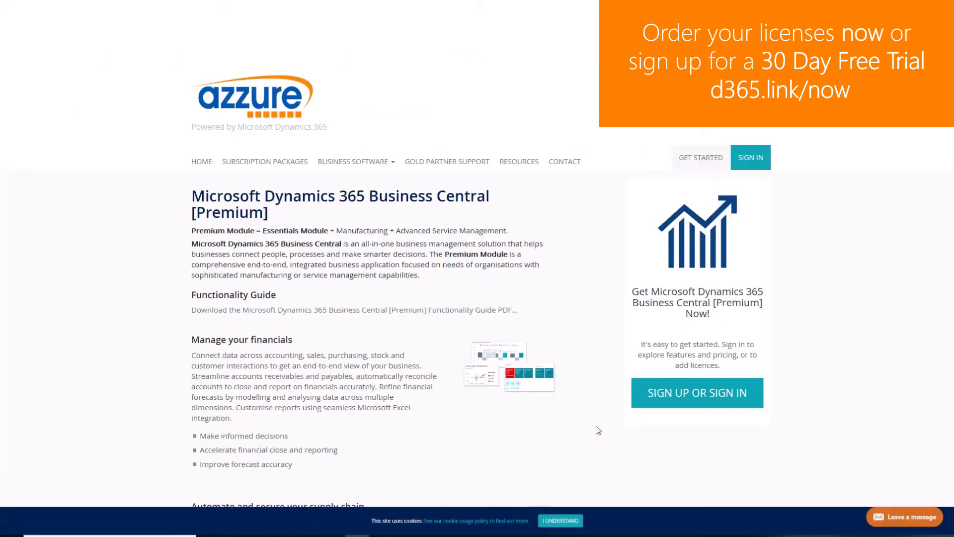